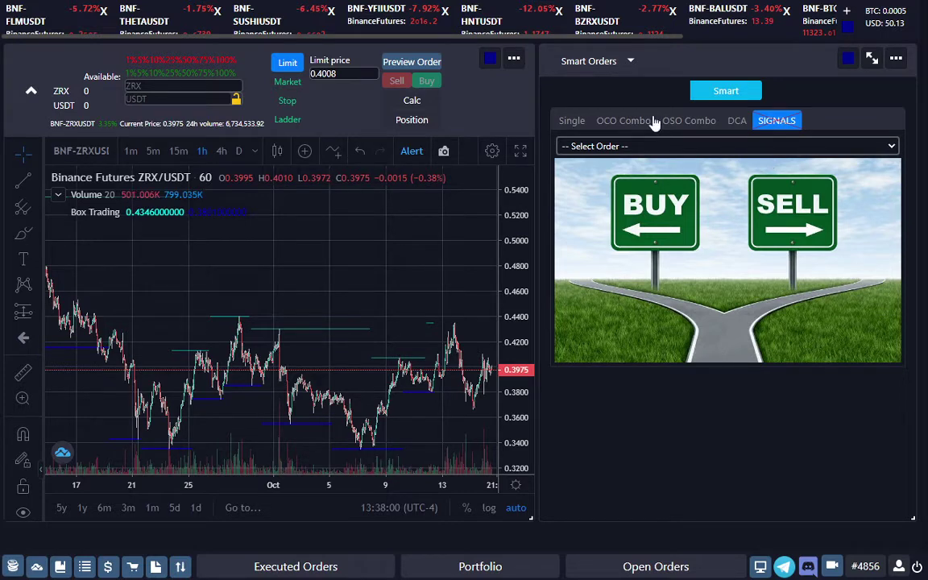
{"action": "left_click", "coordinate": [625, 64]}
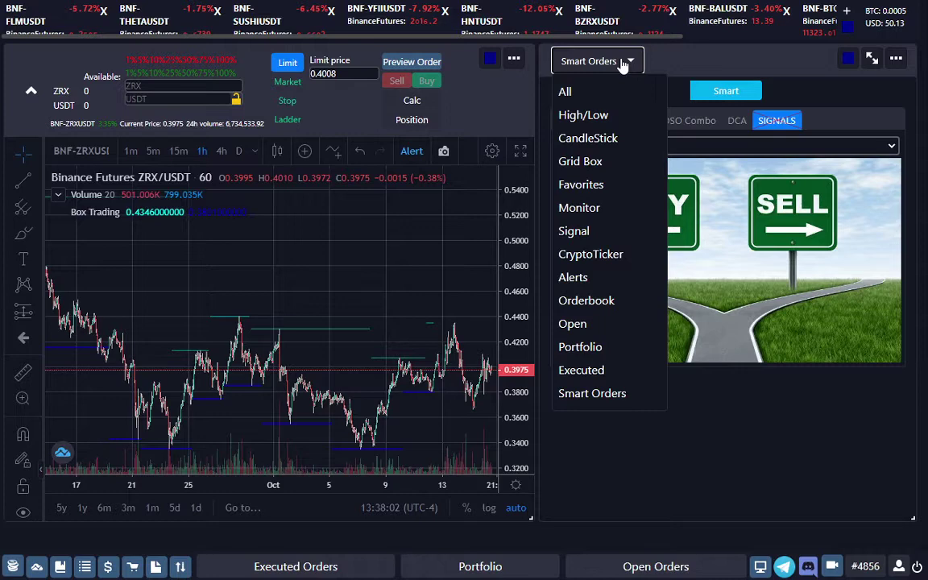
{"action": "left_click", "coordinate": [626, 62]}
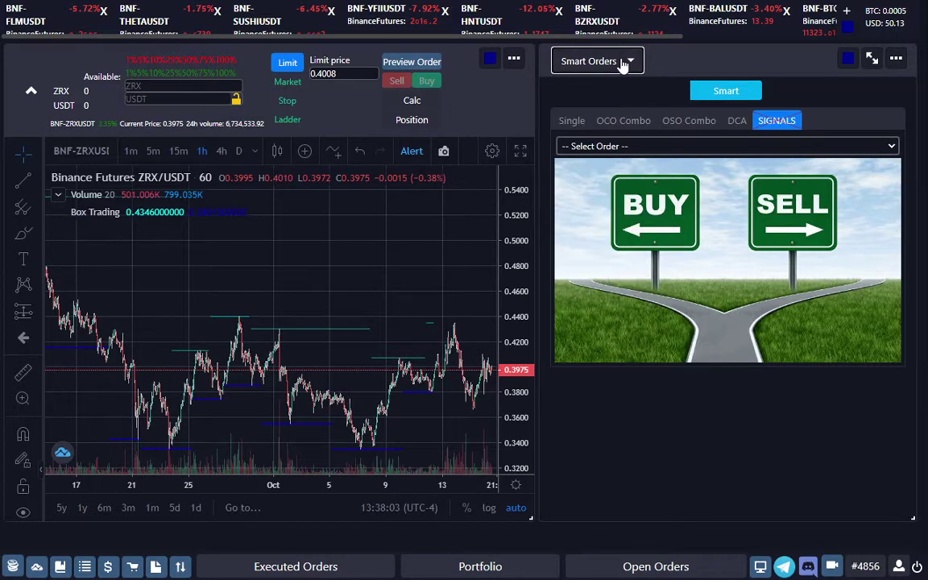
{"action": "left_click", "coordinate": [712, 149]}
{"action": "left_click", "coordinate": [713, 146]}
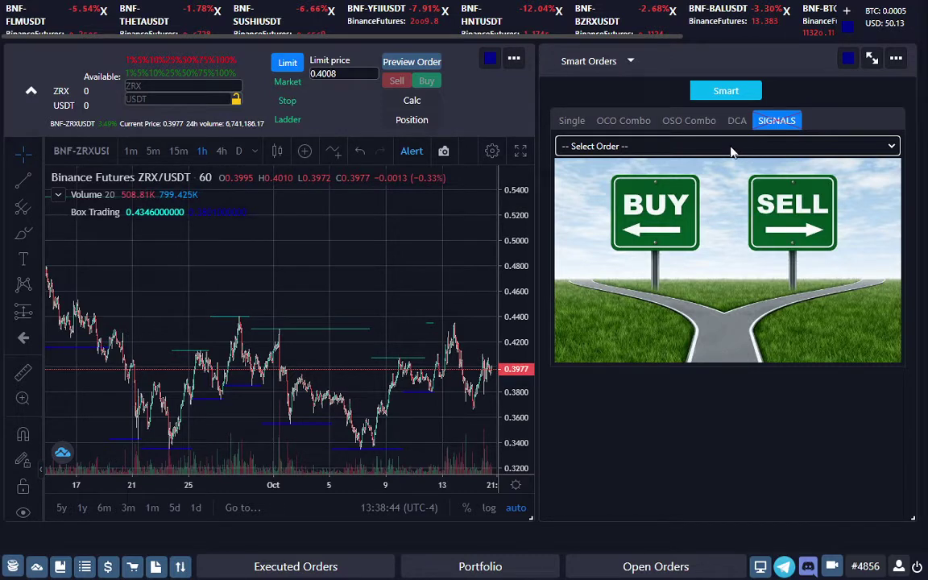
{"action": "left_click", "coordinate": [660, 145]}
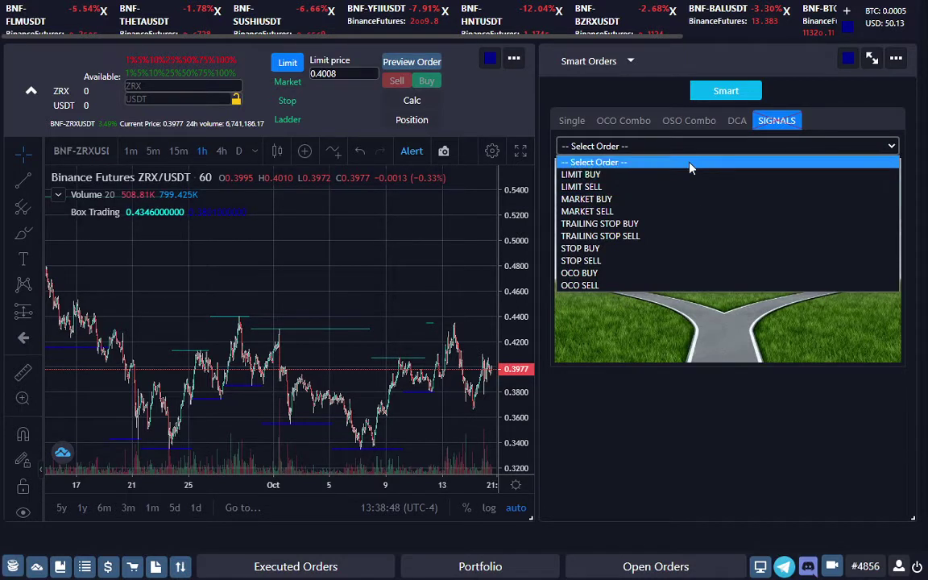
{"action": "left_click", "coordinate": [852, 101]}
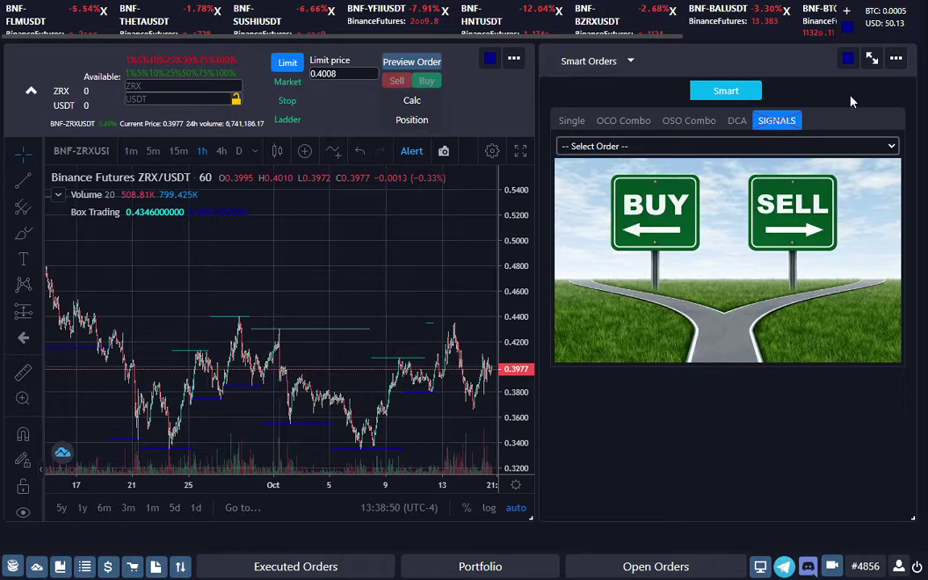
Choose a MARKET BUY order for the signal setup, with Binance as the exchange and BTC as the base coin.
{"action": "left_click", "coordinate": [797, 146]}
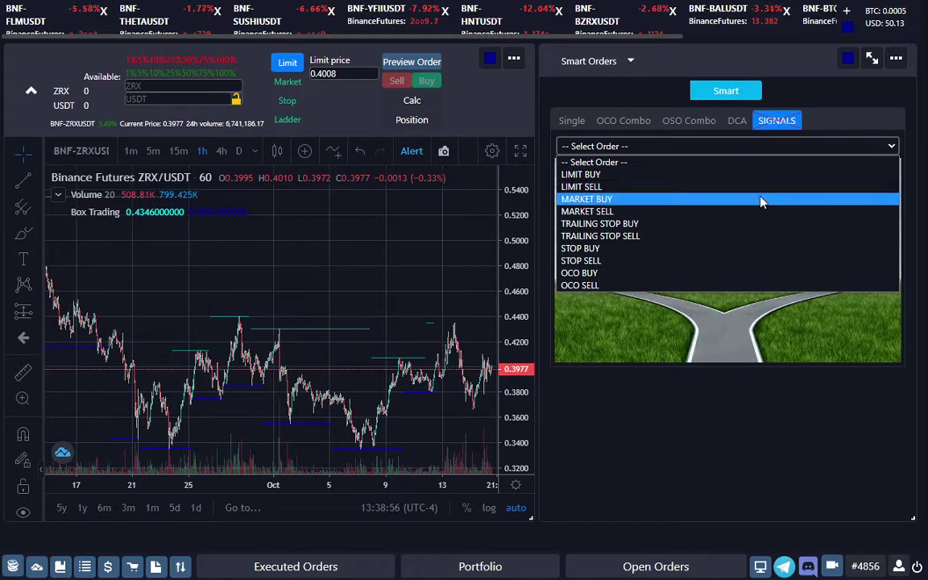
{"action": "left_click", "coordinate": [761, 200]}
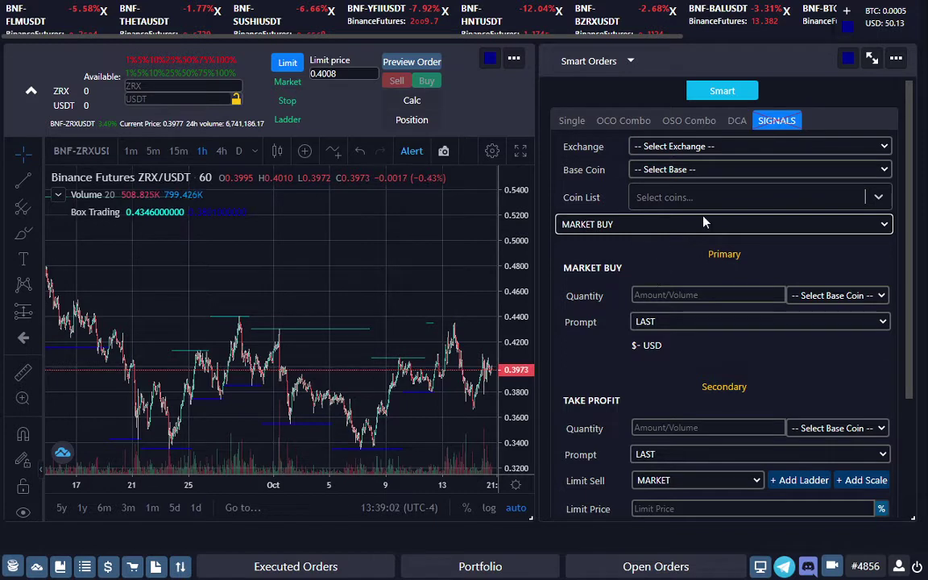
{"action": "left_click", "coordinate": [730, 148]}
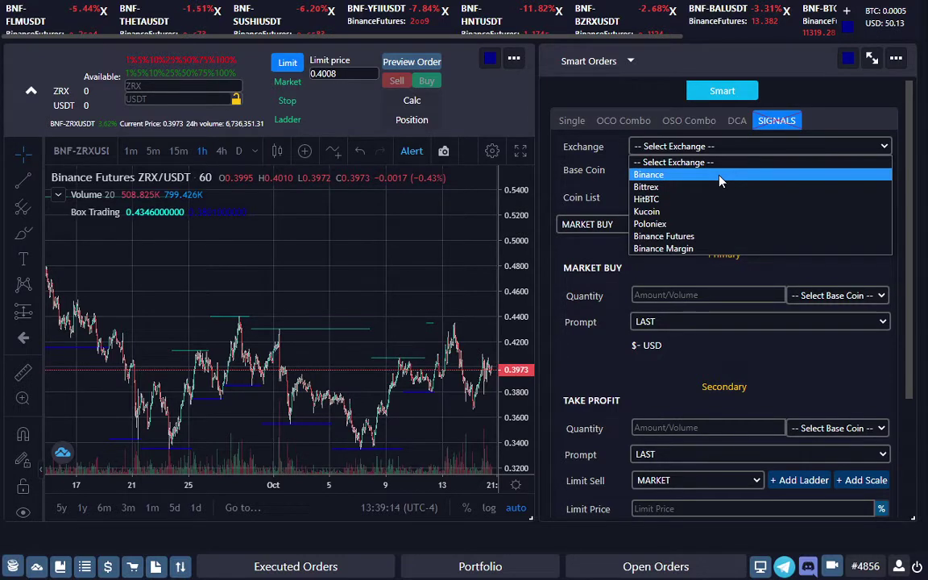
{"action": "left_click", "coordinate": [720, 181]}
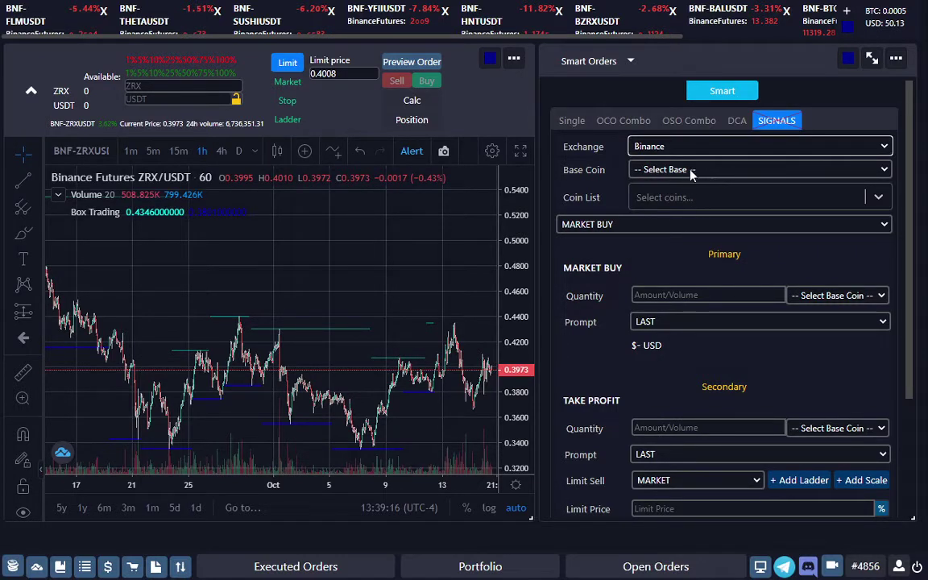
{"action": "left_click", "coordinate": [690, 170]}
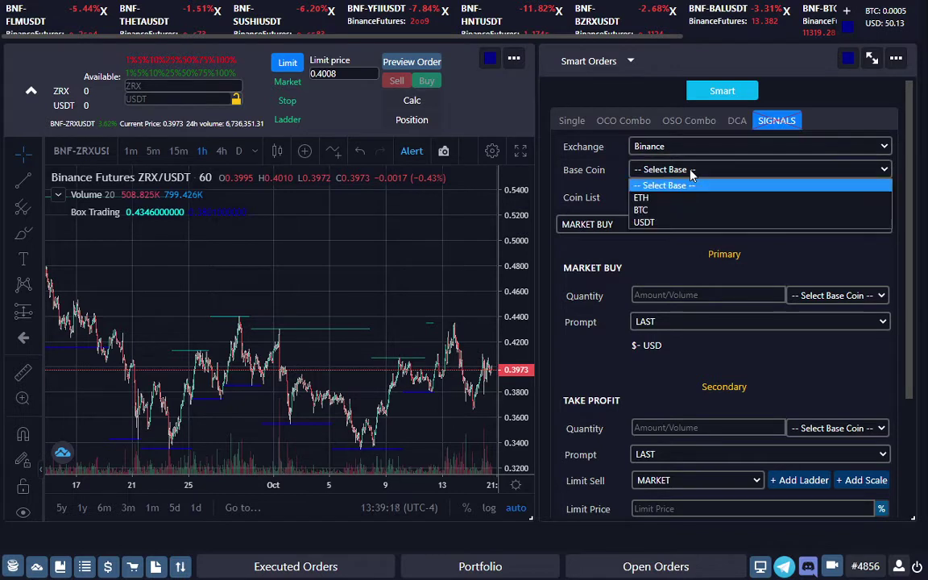
{"action": "left_click", "coordinate": [673, 211]}
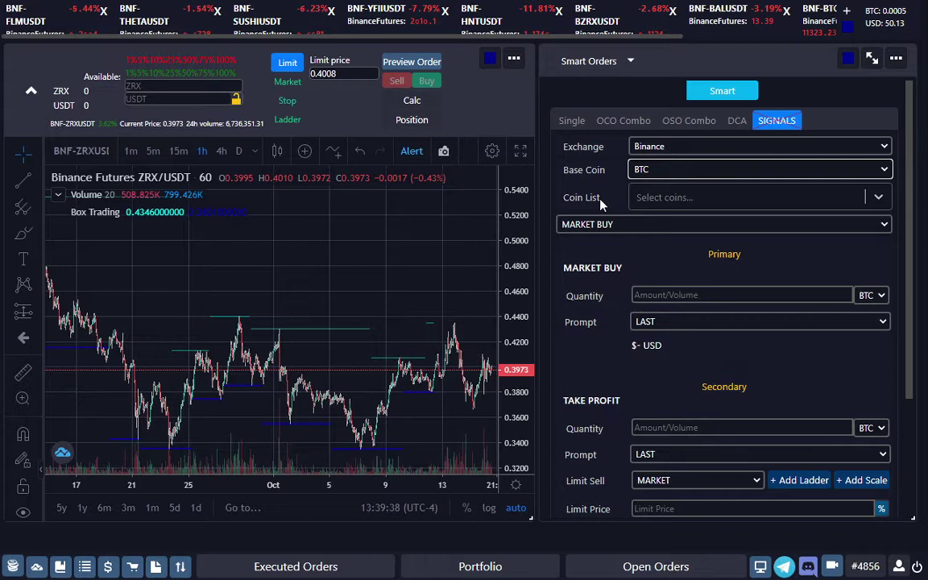
Add the BN-ETHBTC and BN-ETCBTC pairs to the signal order's coin list.
{"action": "left_click", "coordinate": [664, 204]}
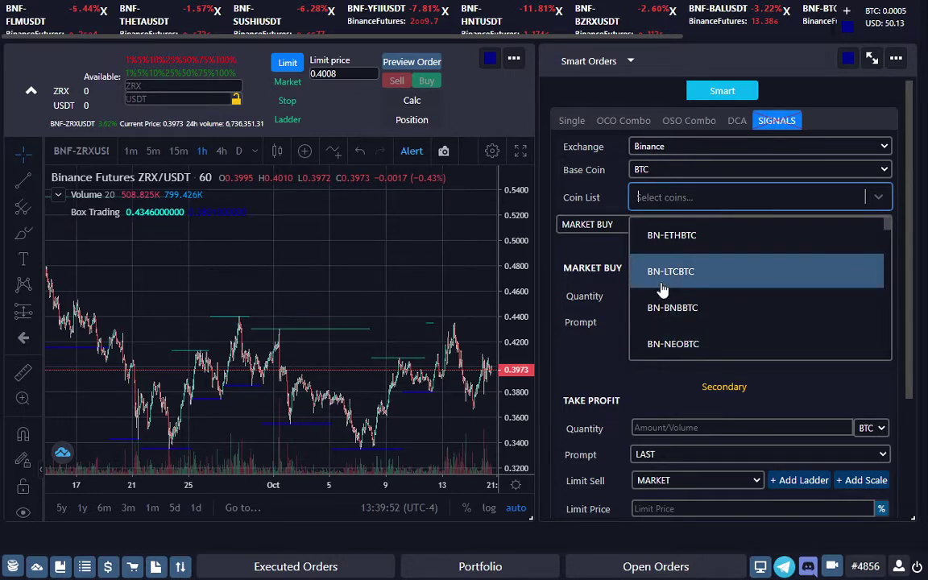
{"action": "type", "text": "eth"}
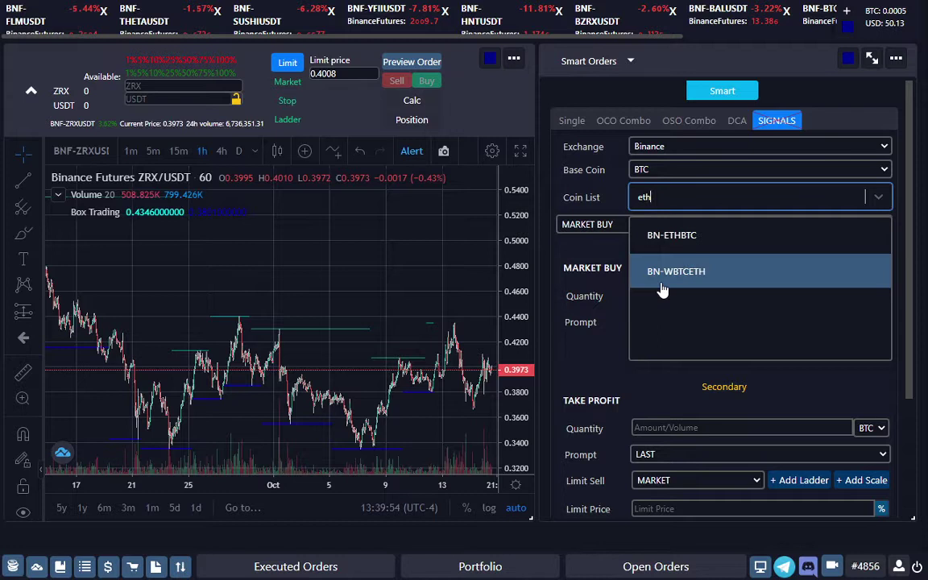
{"action": "left_click", "coordinate": [668, 237]}
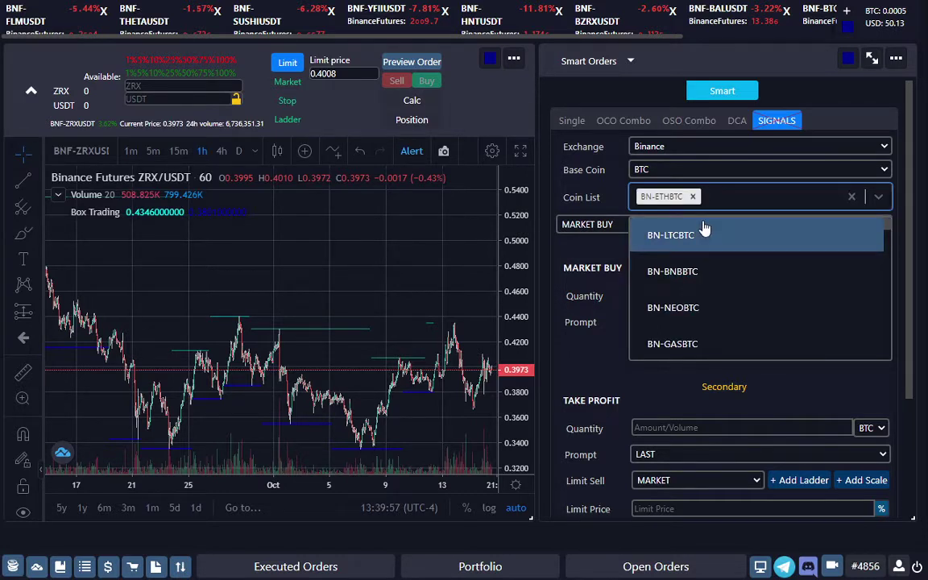
{"action": "type", "text": "etc"}
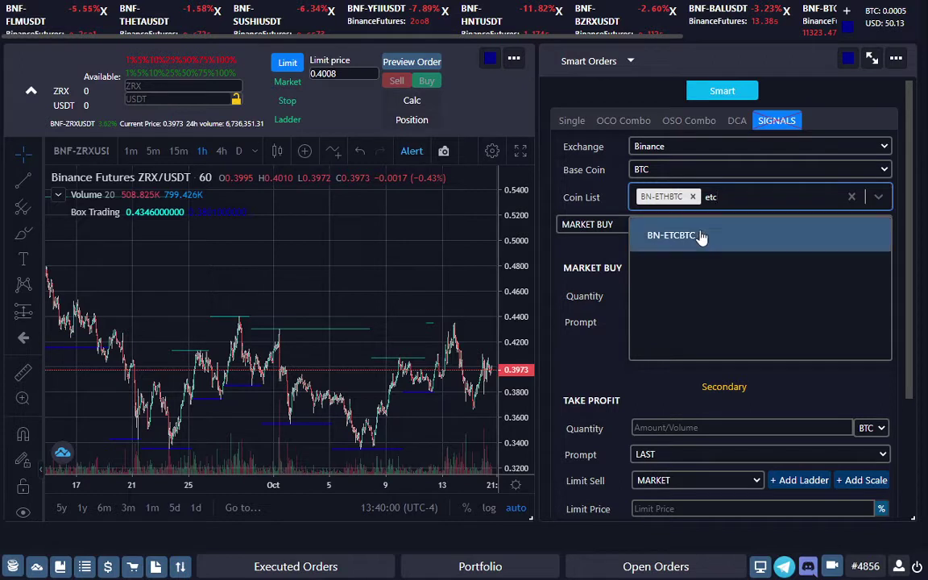
{"action": "left_click", "coordinate": [700, 236]}
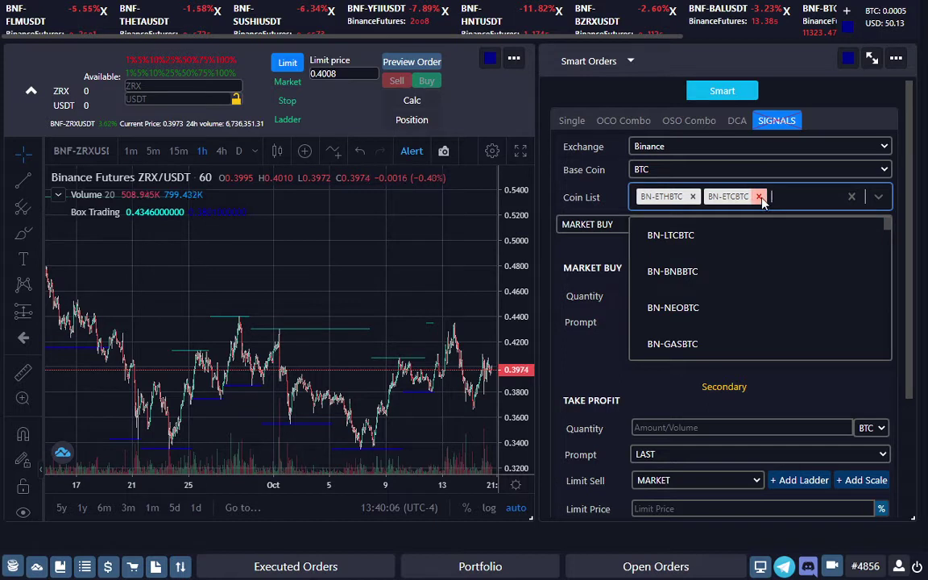
Remove the BN-ETCBTC and BN-ETHBTC pairs from the coin list.
{"action": "left_click", "coordinate": [759, 197]}
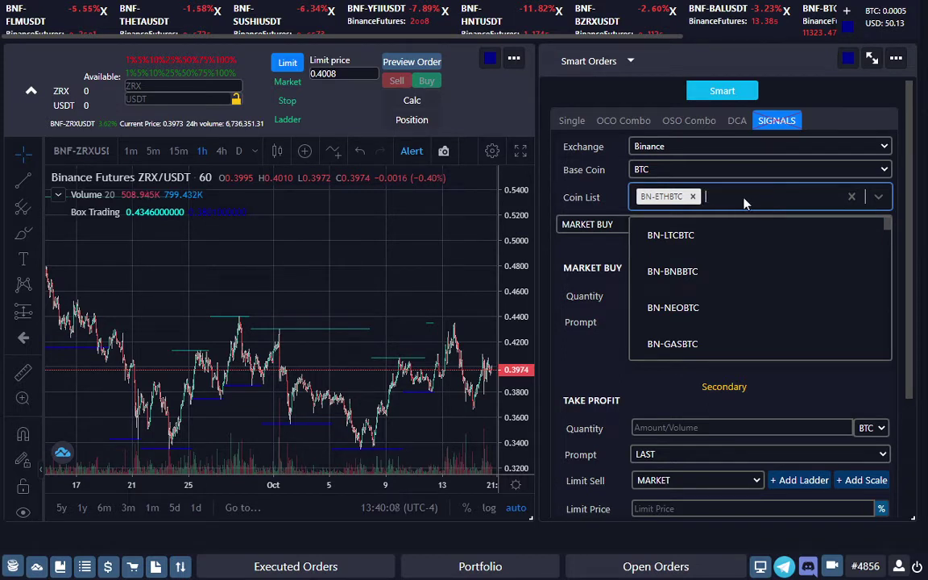
{"action": "left_click", "coordinate": [691, 196]}
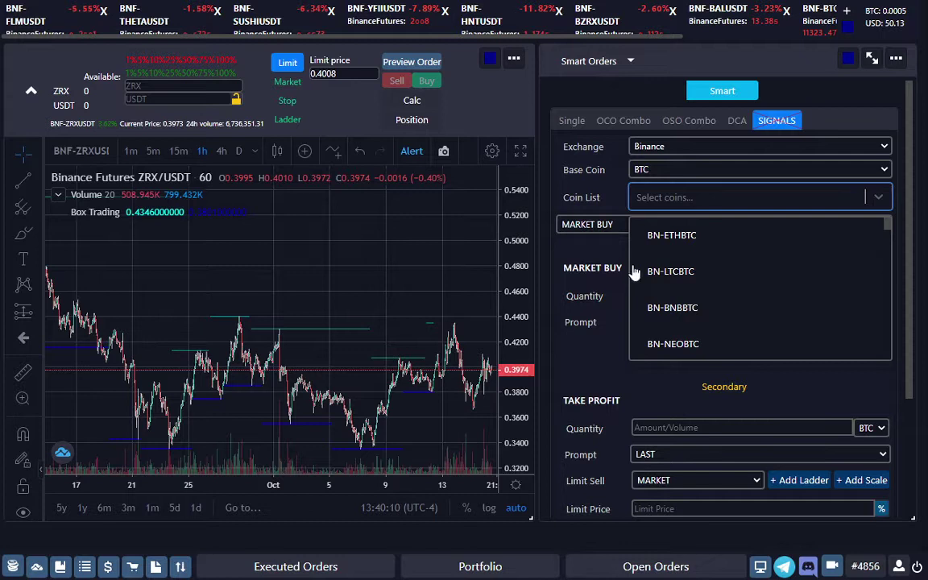
{"action": "left_click", "coordinate": [590, 260]}
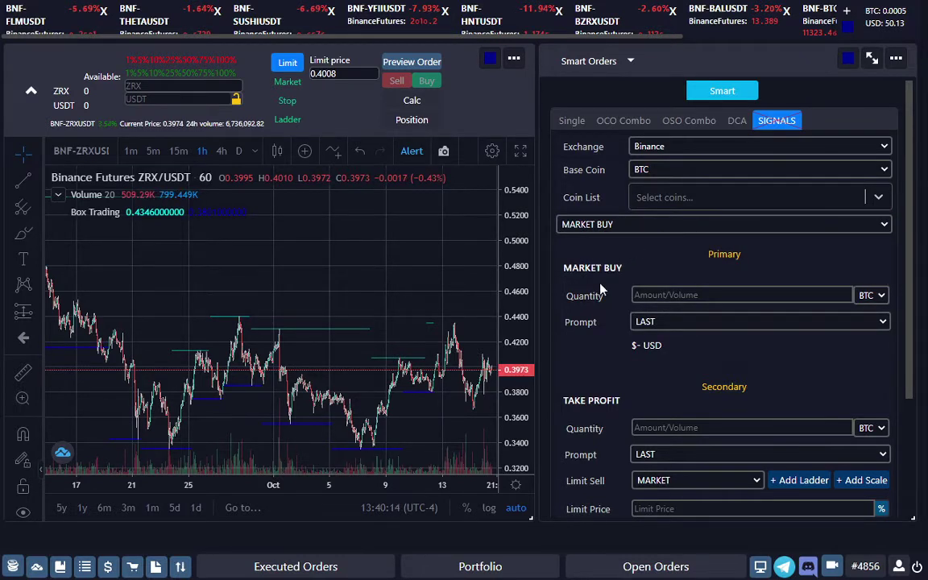
Set the primary market buy quantity to 0.001 BTC.
{"action": "left_click", "coordinate": [877, 297]}
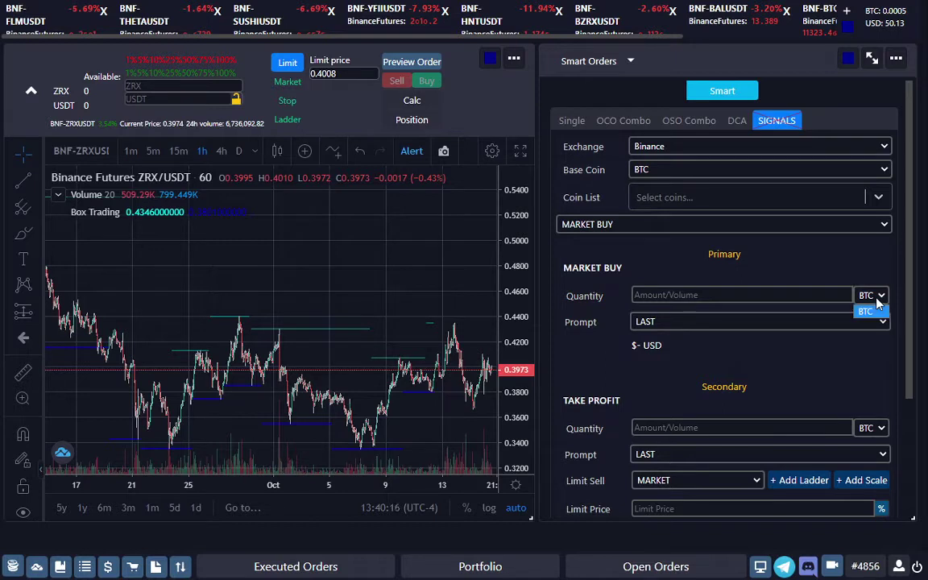
{"action": "left_click", "coordinate": [866, 311]}
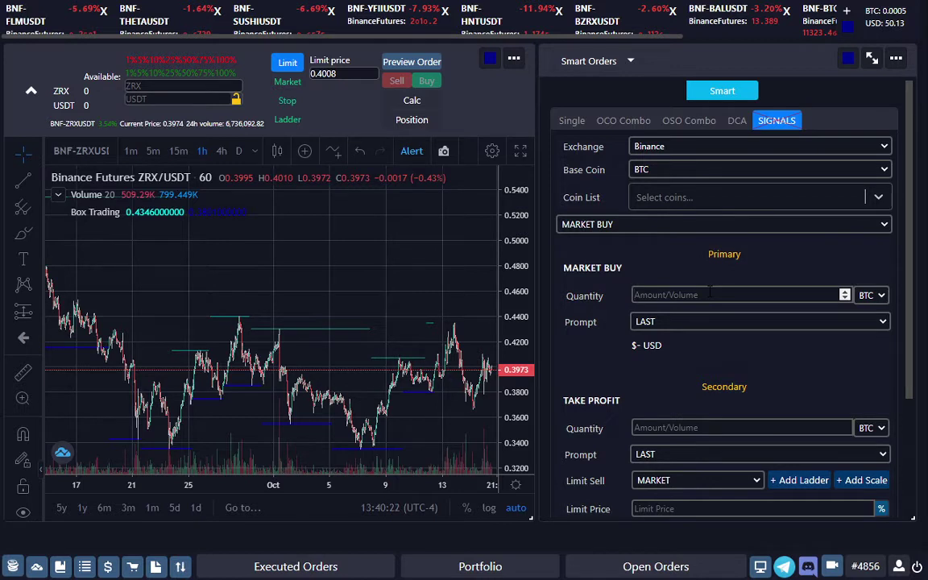
{"action": "left_click", "coordinate": [709, 294]}
{"action": "type", "text": "0.00"}
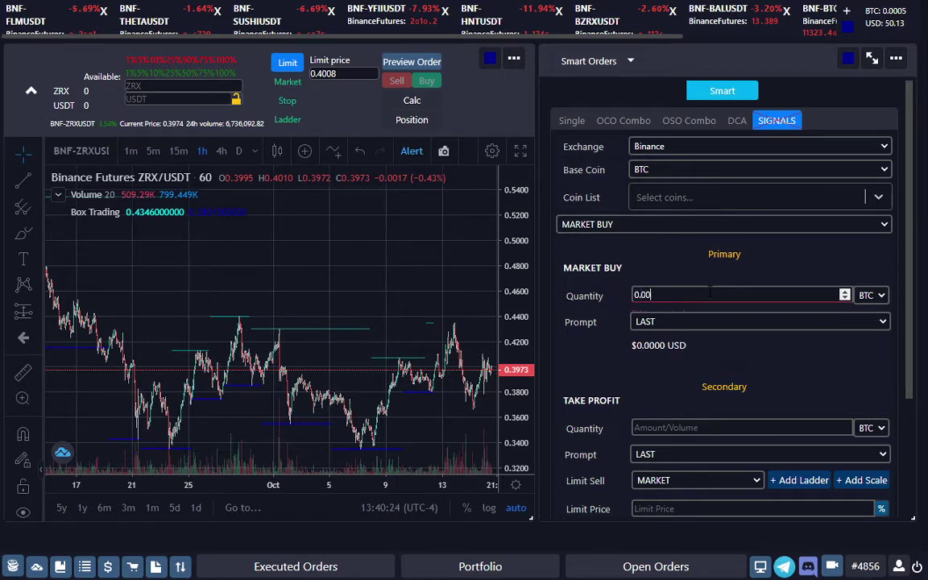
{"action": "type", "text": "12"}
{"action": "key", "text": "BackSpace"}
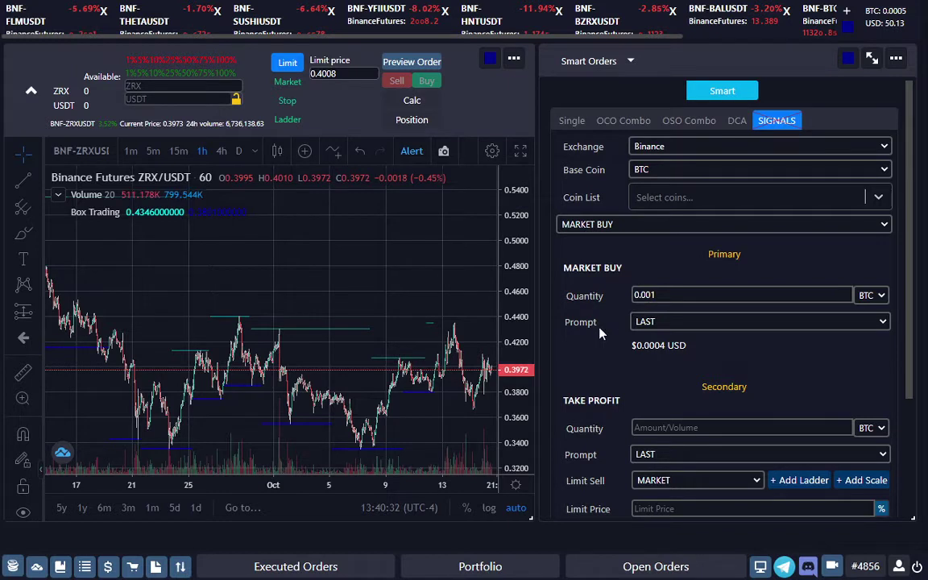
Set the secondary take-profit quantity to 0.001 BTC.
{"action": "scroll", "coordinate": [599, 332], "scroll_direction": "down", "scroll_amount": 2}
{"action": "scroll", "coordinate": [599, 332], "scroll_direction": "down", "scroll_amount": 2}
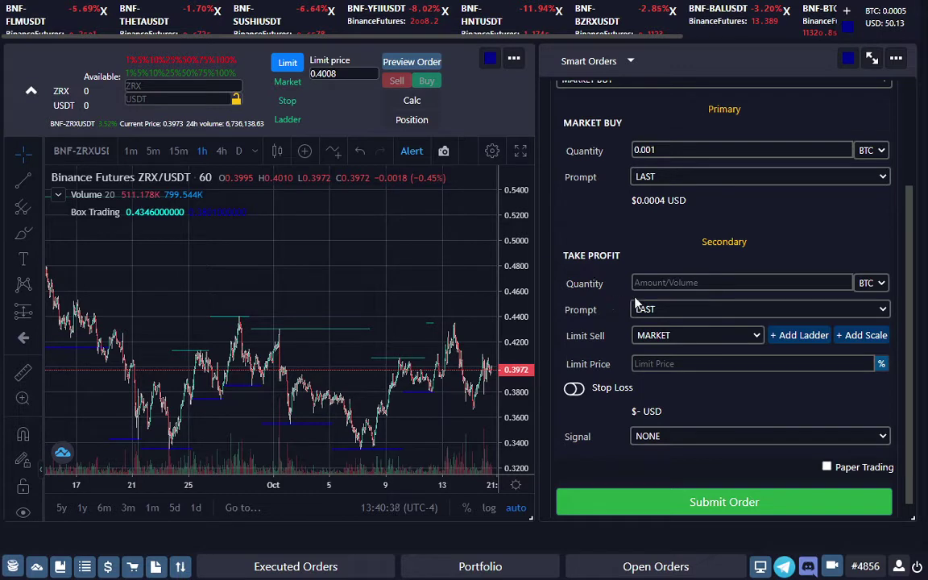
{"action": "left_click", "coordinate": [725, 283]}
{"action": "type", "text": "0.001"}
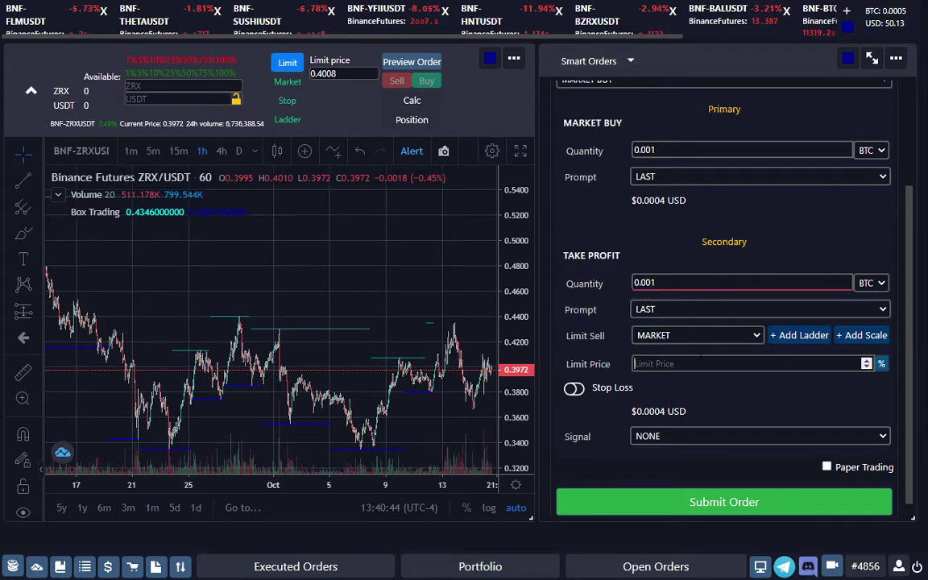
Add two ladder levels to the take-profit limit sell.
{"action": "left_click", "coordinate": [699, 363]}
{"action": "type", "text": "1"}
{"action": "left_click", "coordinate": [807, 345]}
{"action": "left_click", "coordinate": [807, 345]}
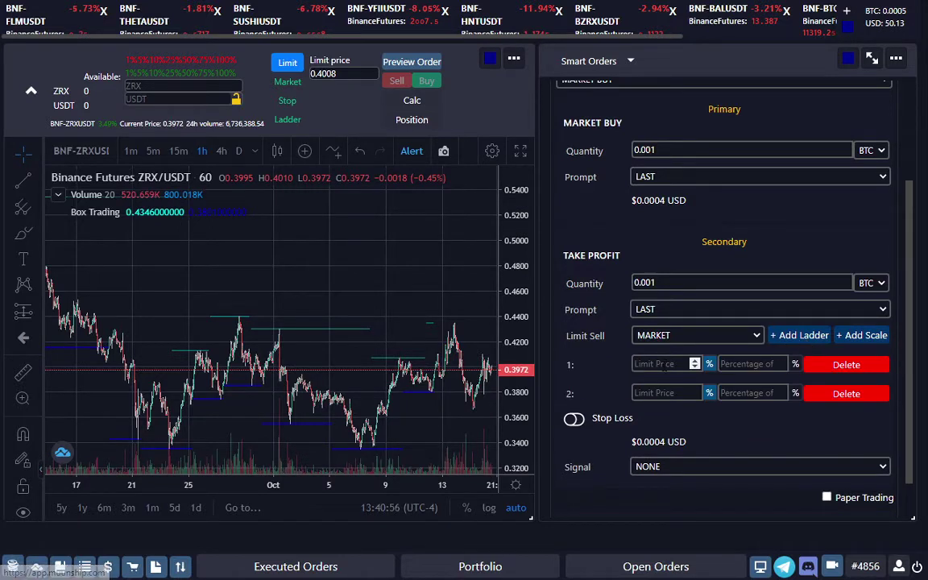
Set the first ladder level's limit price to 1 and the second's to 3, each selling 50% of the quantity.
{"action": "left_click", "coordinate": [662, 363]}
{"action": "type", "text": "1"}
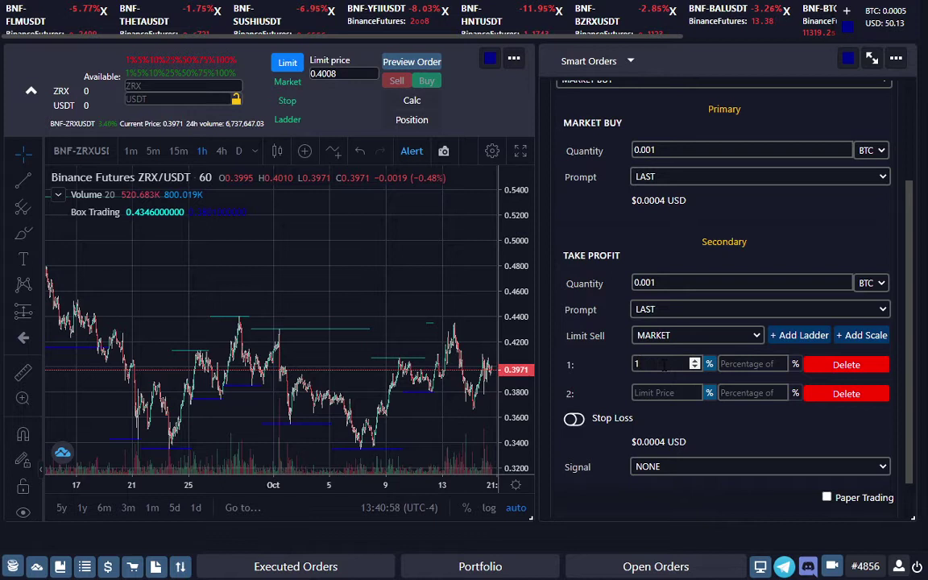
{"action": "key", "text": "Tab"}
{"action": "key", "text": "Tab"}
{"action": "key", "text": "Tab"}
{"action": "type", "text": "3"}
{"action": "left_click", "coordinate": [739, 365]}
{"action": "type", "text": "50"}
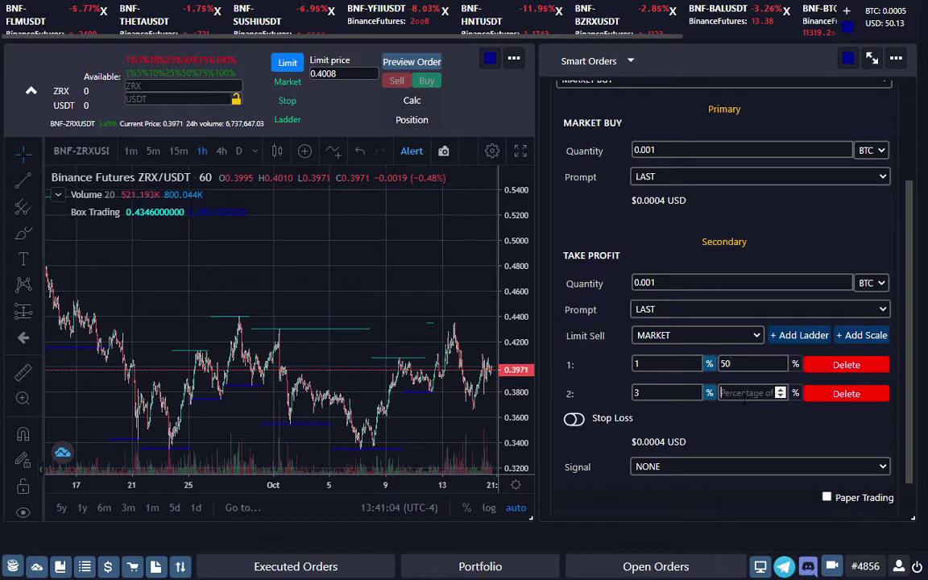
{"action": "left_click", "coordinate": [744, 393]}
{"action": "type", "text": "50"}
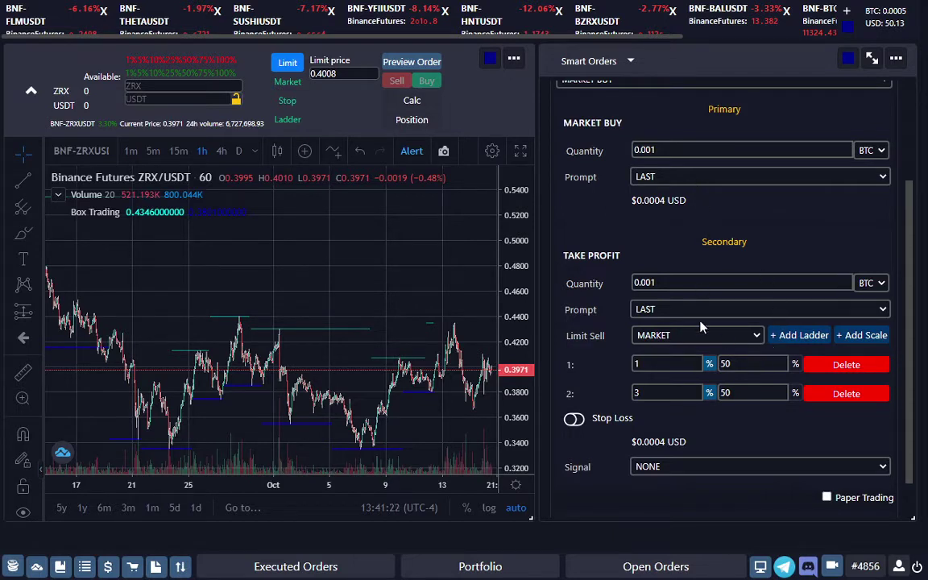
{"action": "scroll", "coordinate": [611, 185], "scroll_direction": "up", "scroll_amount": 4}
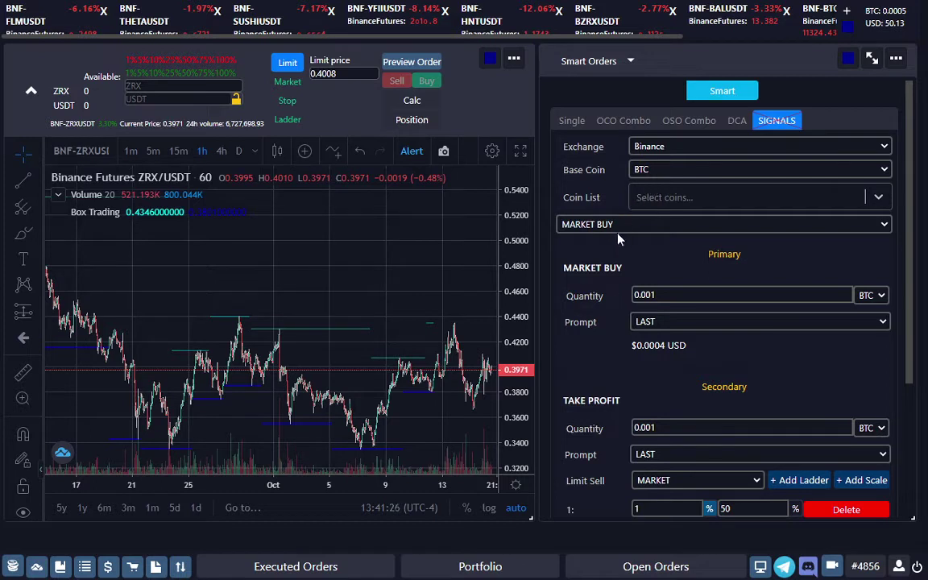
{"action": "scroll", "coordinate": [602, 421], "scroll_direction": "down", "scroll_amount": 2}
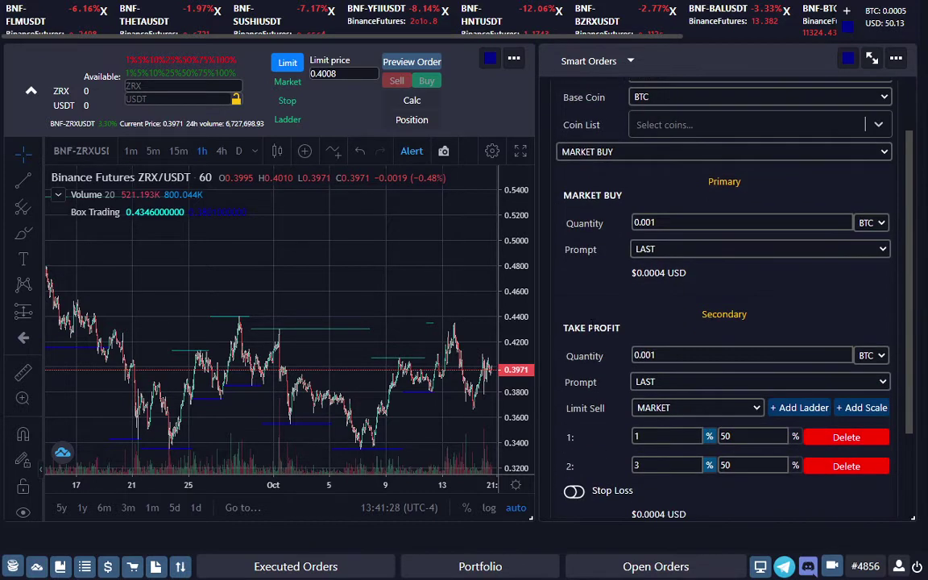
{"action": "scroll", "coordinate": [609, 423], "scroll_direction": "down", "scroll_amount": 2}
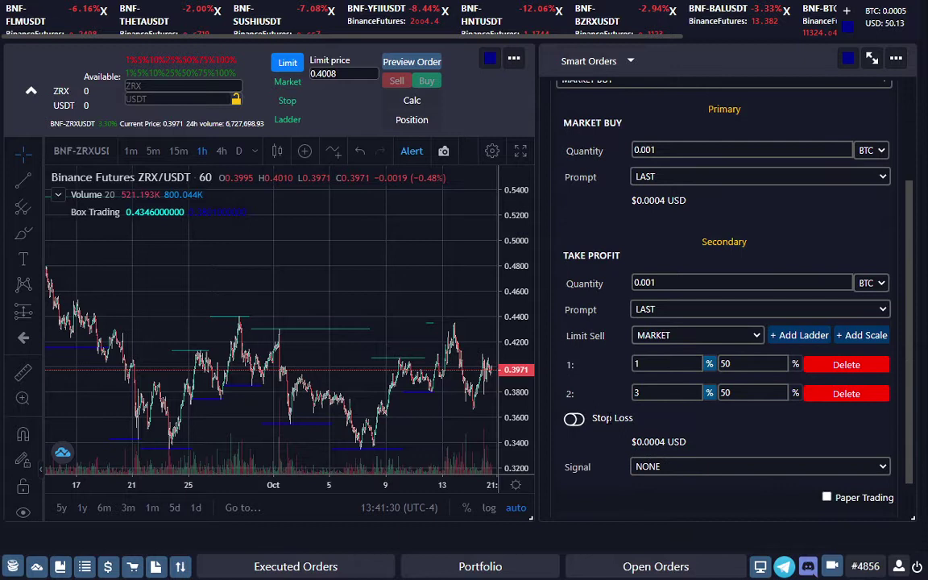
{"action": "scroll", "coordinate": [576, 375], "scroll_direction": "down", "scroll_amount": 2}
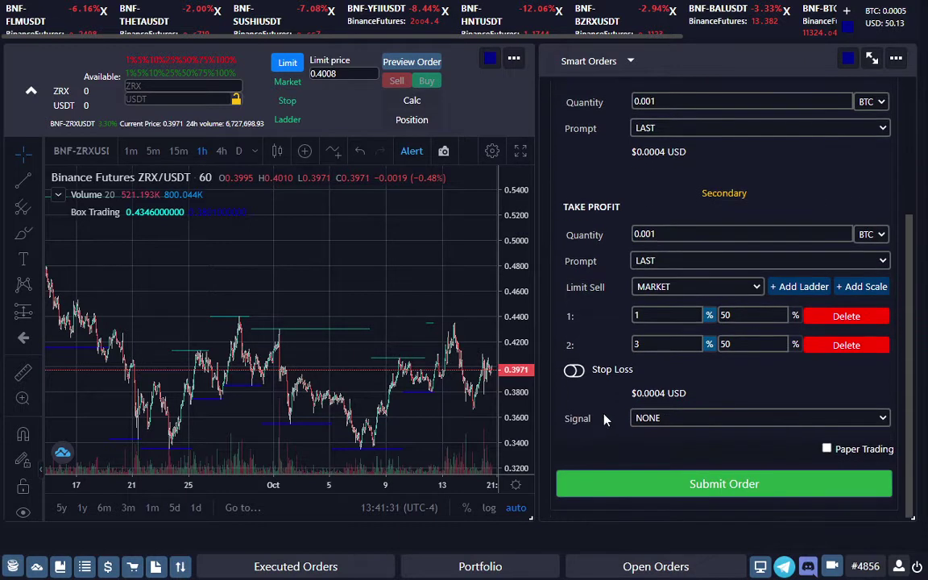
{"action": "left_click", "coordinate": [581, 377]}
{"action": "left_click", "coordinate": [576, 377]}
Set the order's signal source to TELEGRAM.
{"action": "left_click", "coordinate": [770, 418]}
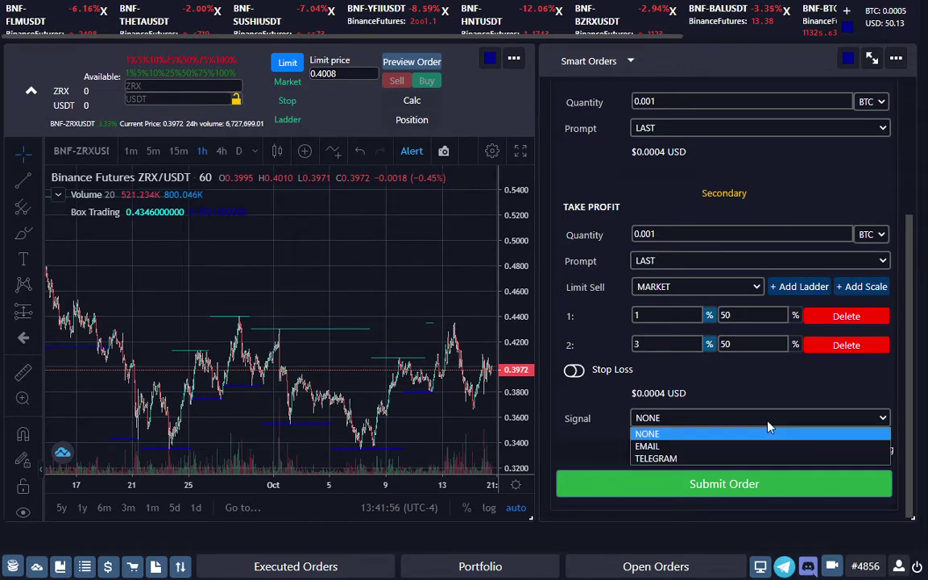
{"action": "left_click", "coordinate": [654, 459]}
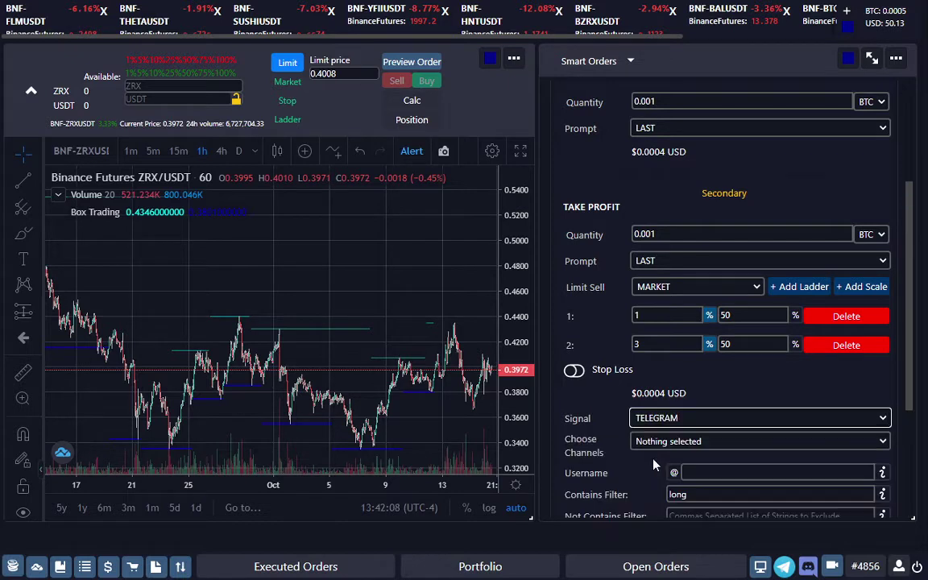
Try DYNAMIC GRID as the Telegram signal channel and reset the channel choice to Nothing selected.
{"action": "scroll", "coordinate": [591, 417], "scroll_direction": "down", "scroll_amount": 1}
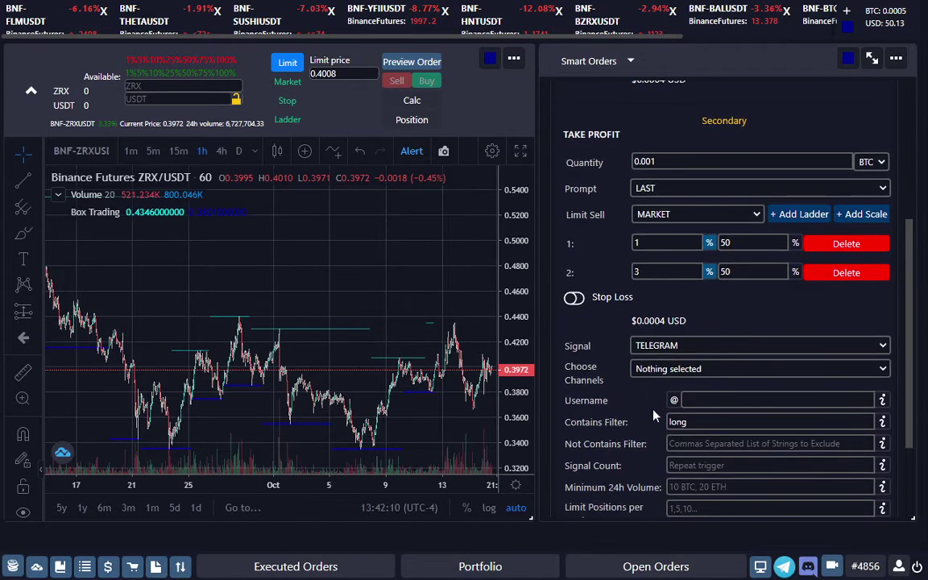
{"action": "left_click", "coordinate": [699, 370]}
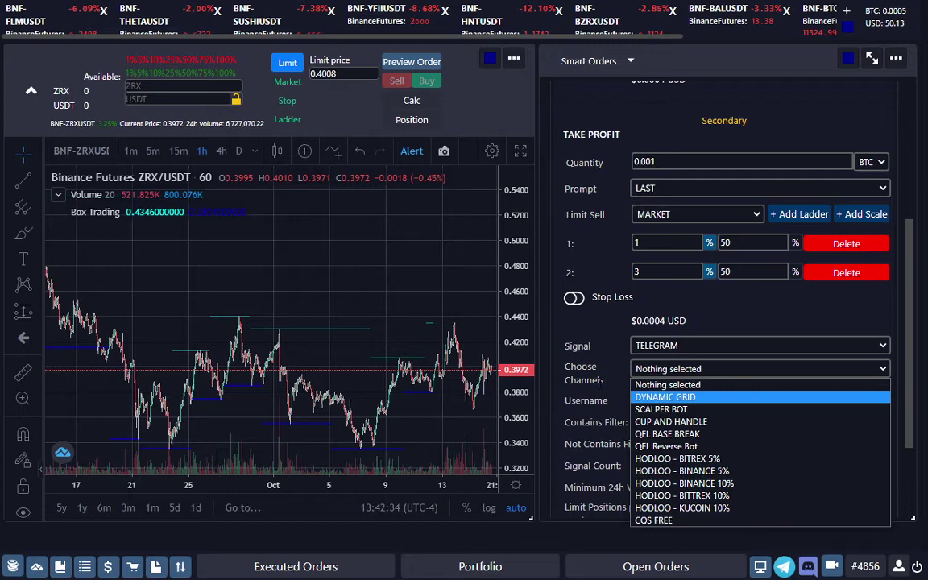
{"action": "left_click", "coordinate": [671, 397]}
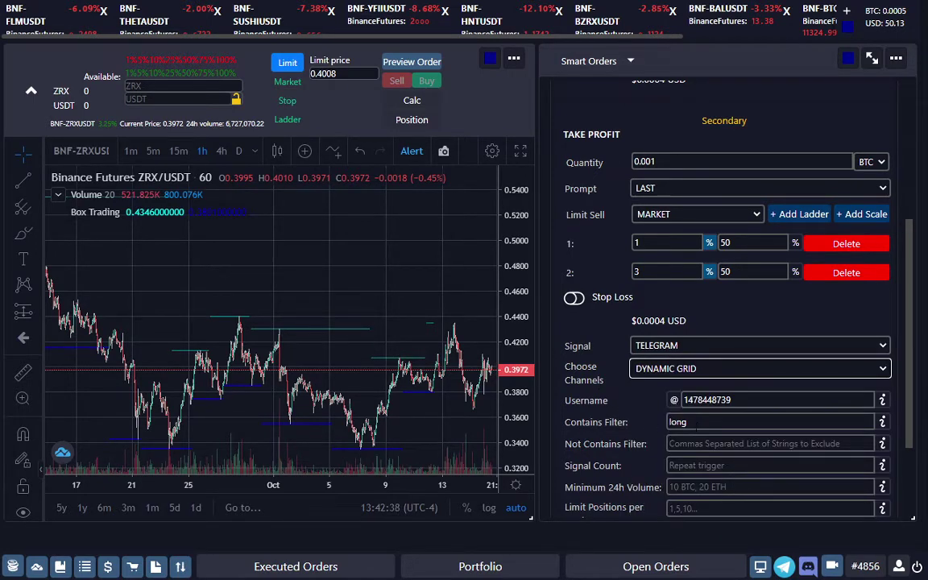
{"action": "left_click", "coordinate": [709, 369]}
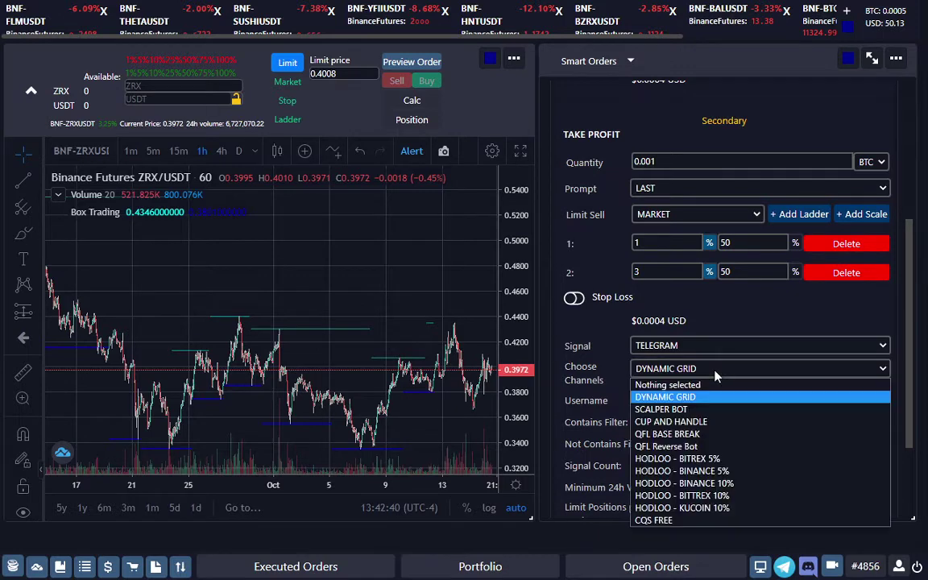
{"action": "left_click", "coordinate": [710, 386]}
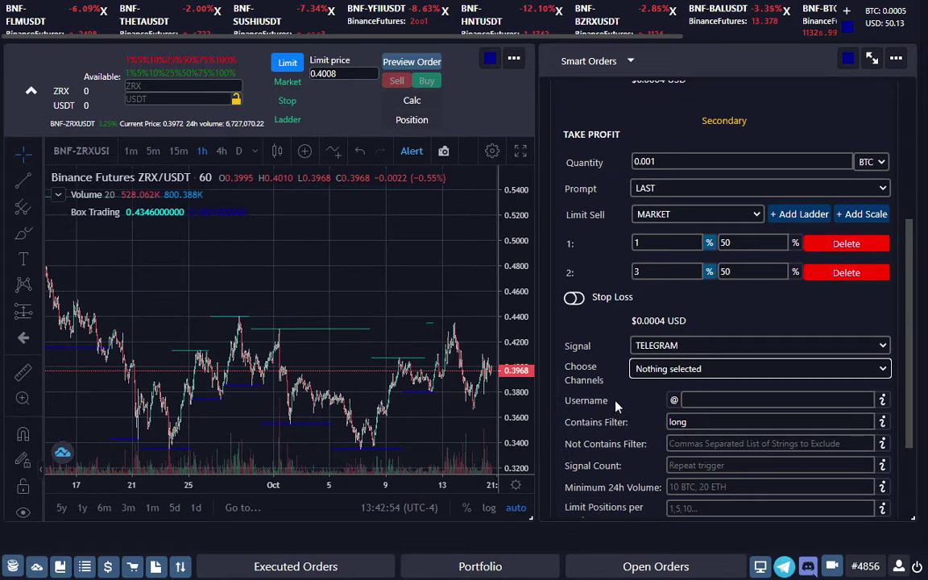
Choose DYNAMIC GRID as the Telegram channel that supplies the order's signals.
{"action": "left_click", "coordinate": [731, 371]}
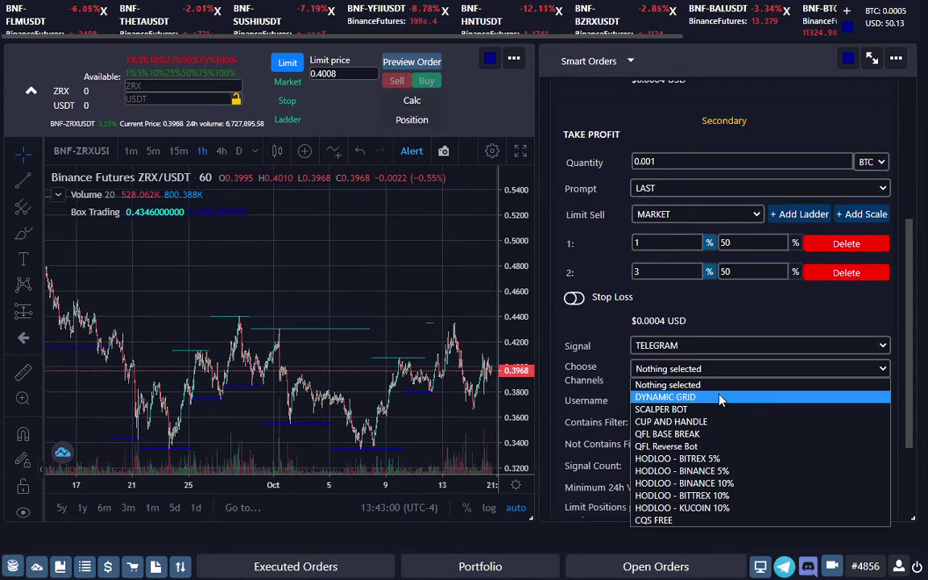
{"action": "left_click", "coordinate": [721, 397]}
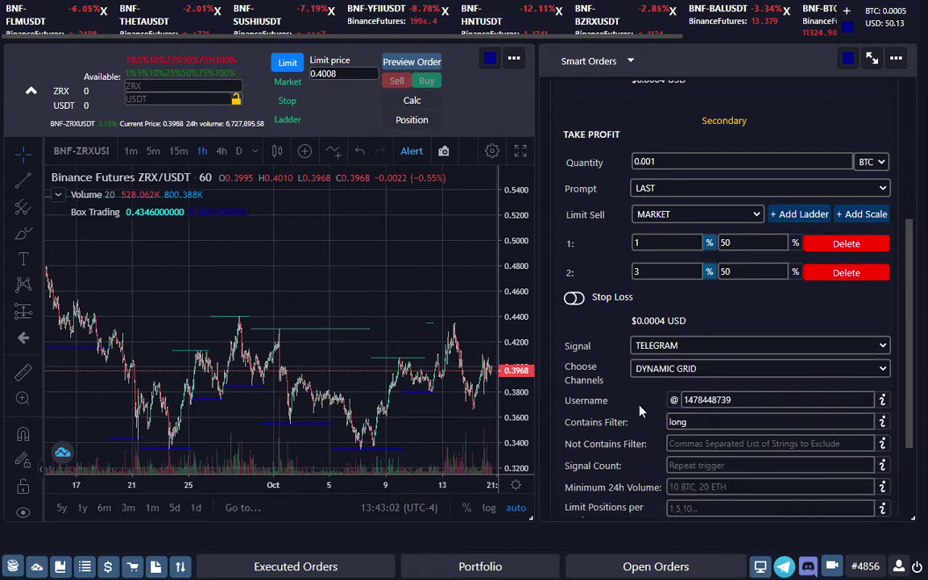
Try "short" as the signal's Contains Filter and restore the filter to "long".
{"action": "scroll", "coordinate": [640, 412], "scroll_direction": "down", "scroll_amount": 1}
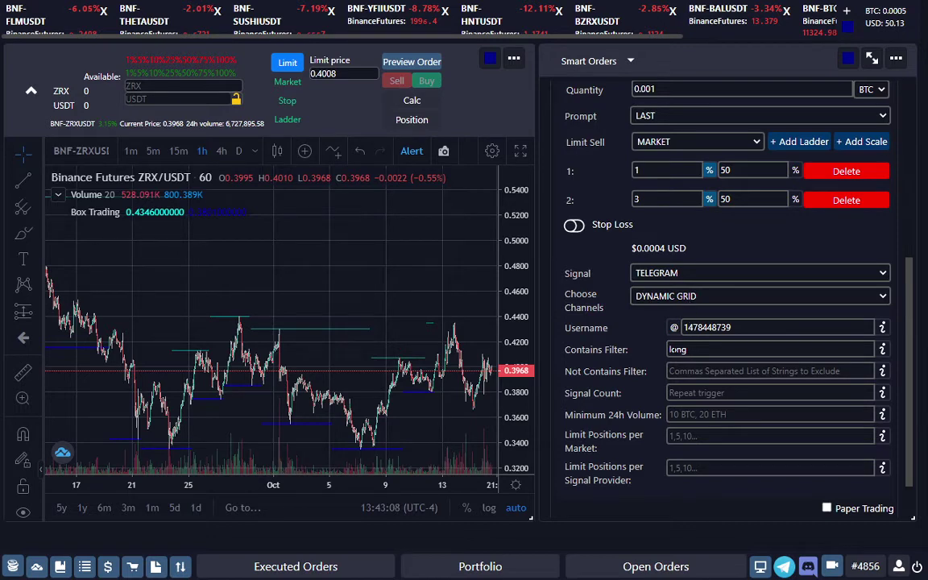
{"action": "double_click", "coordinate": [676, 349]}
{"action": "type", "text": "short"}
{"action": "key", "text": "BackSpace"}
{"action": "key", "text": "BackSpace"}
{"action": "key", "text": "BackSpace"}
{"action": "key", "text": "BackSpace"}
{"action": "key", "text": "BackSpace"}
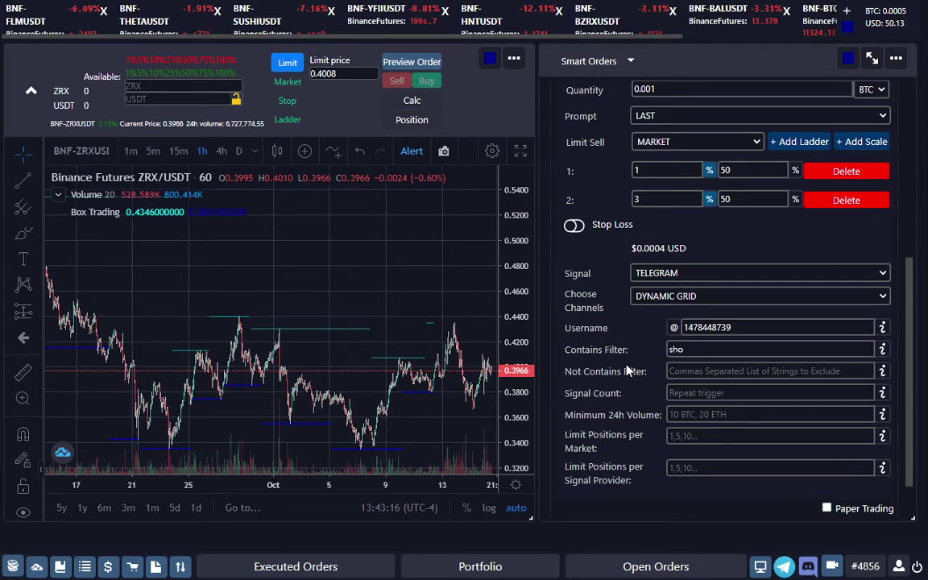
{"action": "type", "text": "long"}
{"action": "key", "text": "ctrl+a"}
{"action": "left_click", "coordinate": [633, 360]}
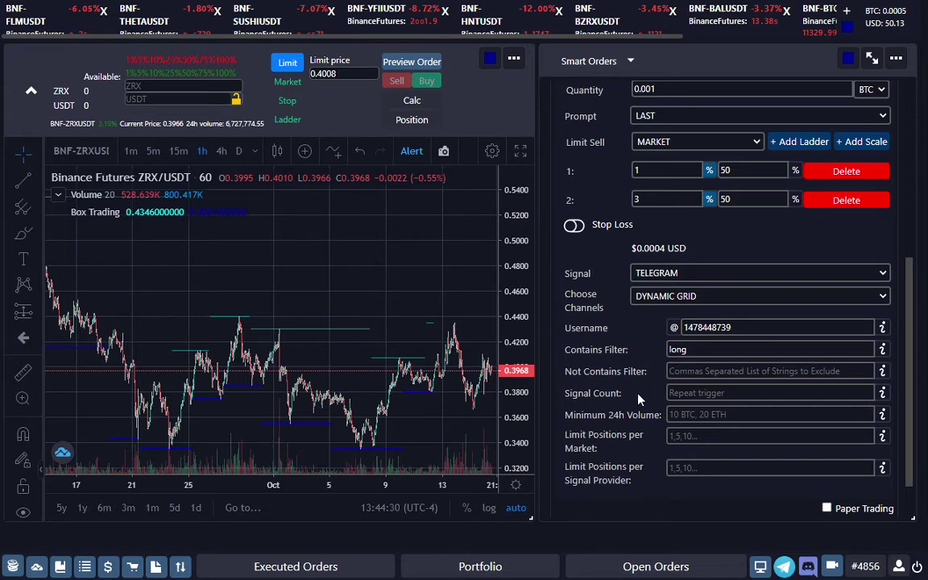
Try 5 as the signal's Minimum 24h Volume and clear the value again.
{"action": "scroll", "coordinate": [636, 400], "scroll_direction": "down", "scroll_amount": 1}
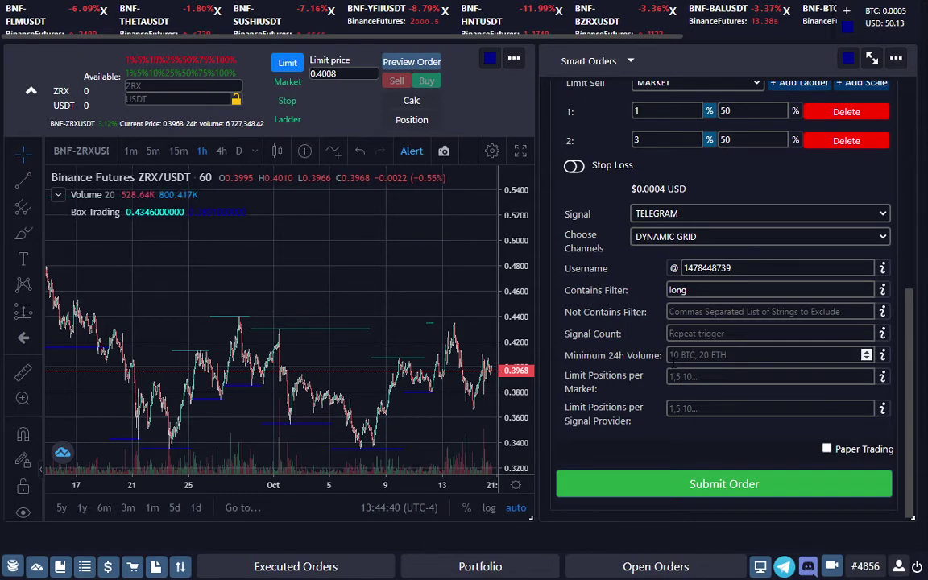
{"action": "left_click", "coordinate": [682, 355]}
{"action": "type", "text": "5"}
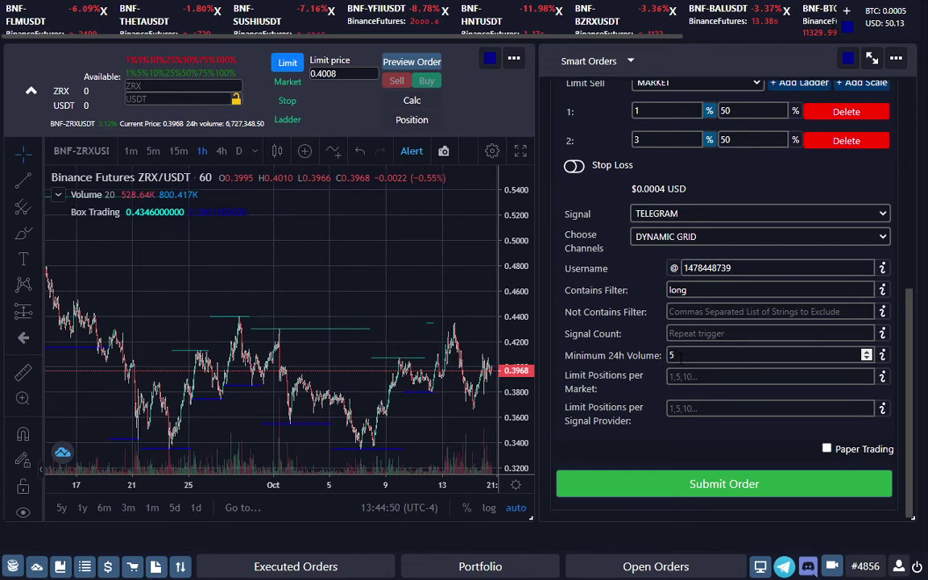
{"action": "key", "text": "BackSpace"}
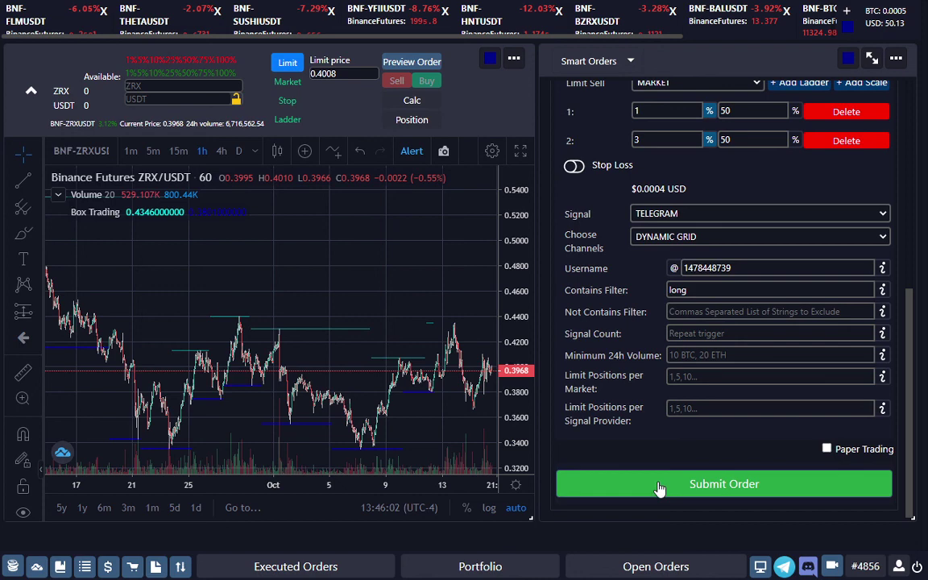
{"action": "scroll", "coordinate": [659, 489], "scroll_direction": "up", "scroll_amount": 5}
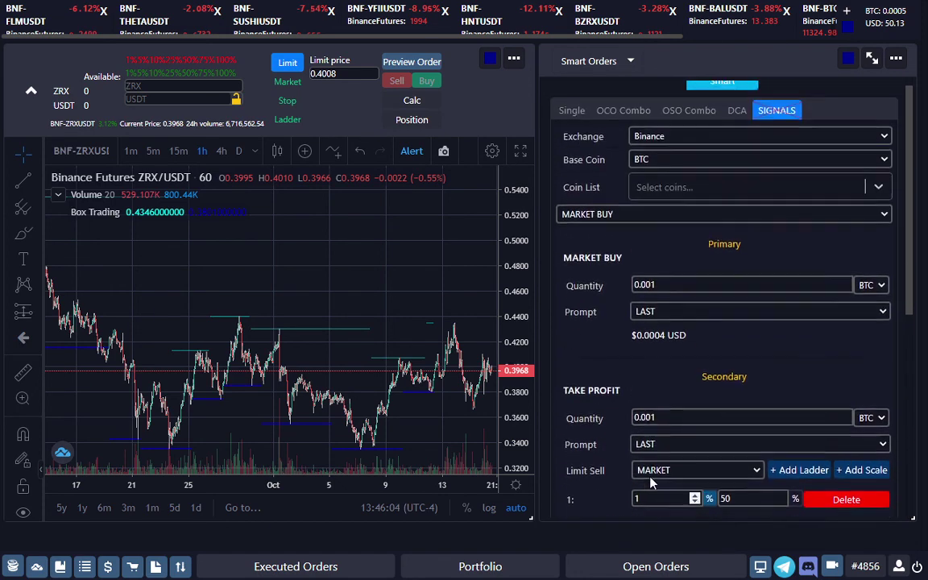
{"action": "scroll", "coordinate": [650, 482], "scroll_direction": "up", "scroll_amount": 1}
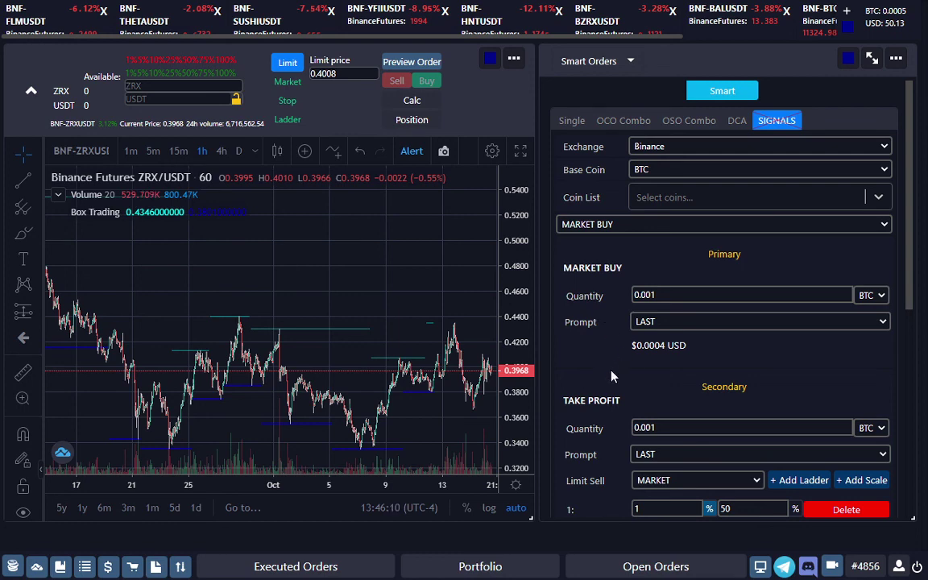
{"action": "scroll", "coordinate": [621, 309], "scroll_direction": "down", "scroll_amount": 2}
{"action": "scroll", "coordinate": [622, 309], "scroll_direction": "down", "scroll_amount": 3}
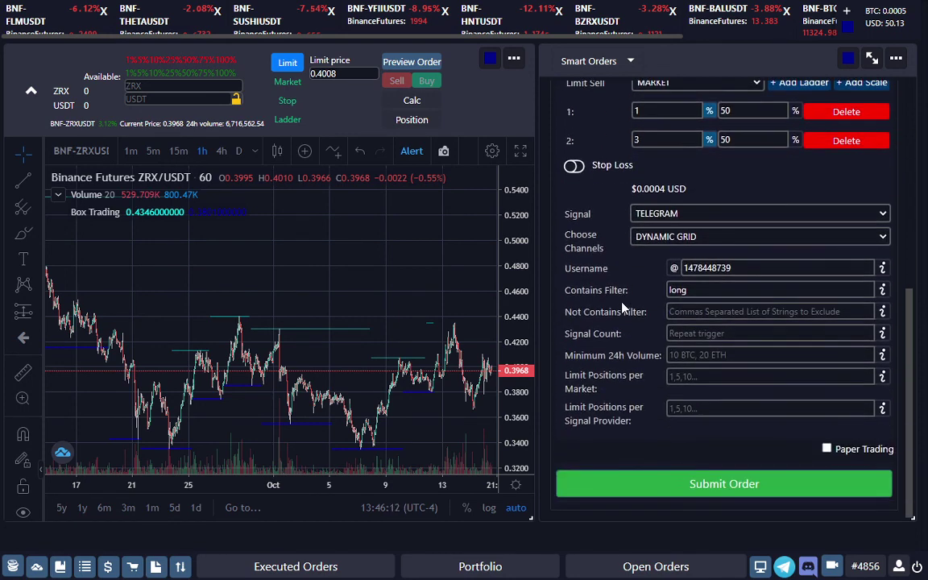